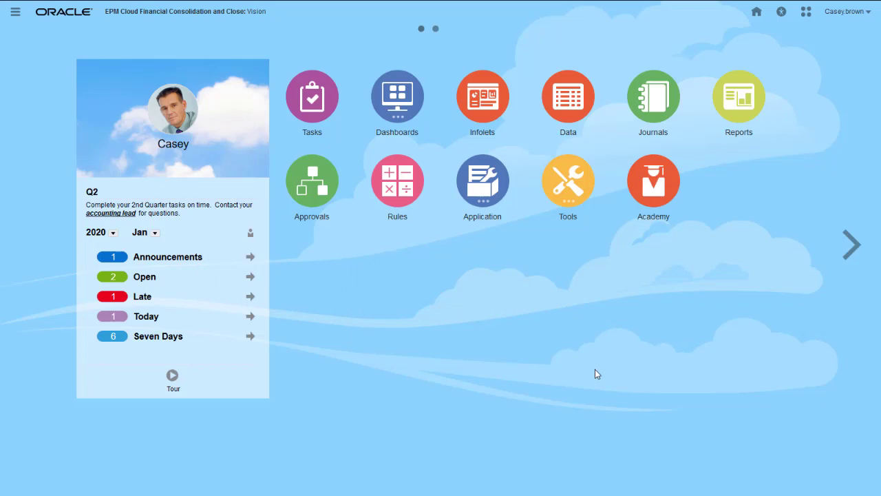
# Create a new Copy Data profile from the application overview and set its copy option to Replace
pyautogui.click(473, 182)
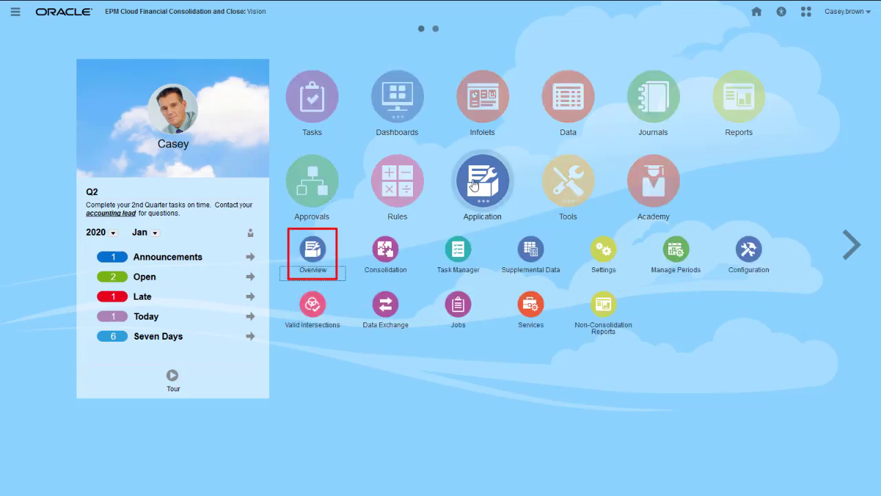
pyautogui.click(315, 249)
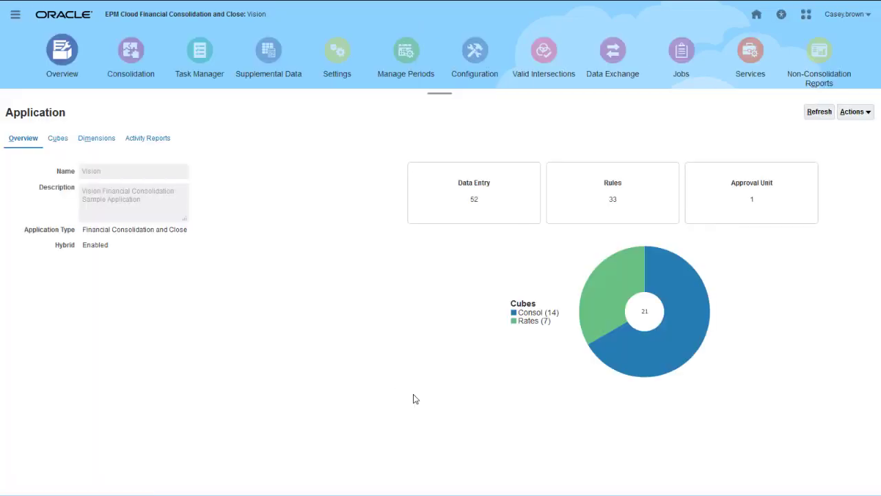
pyautogui.click(856, 113)
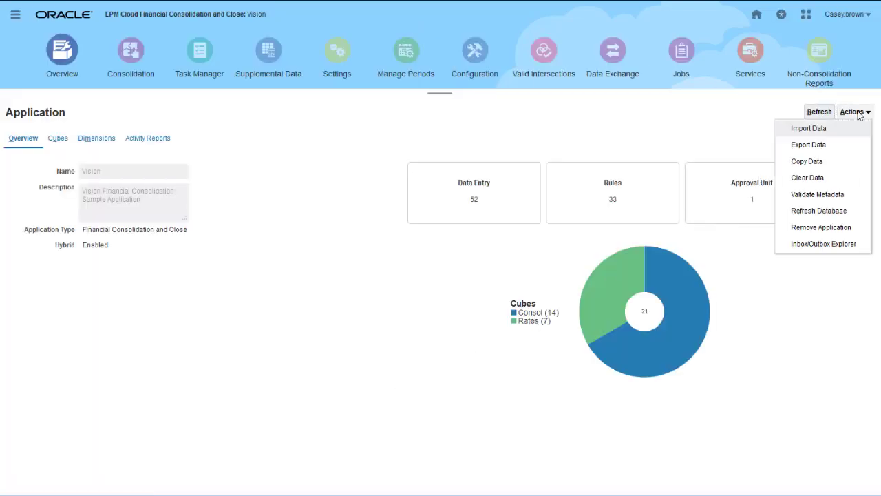
pyautogui.click(819, 161)
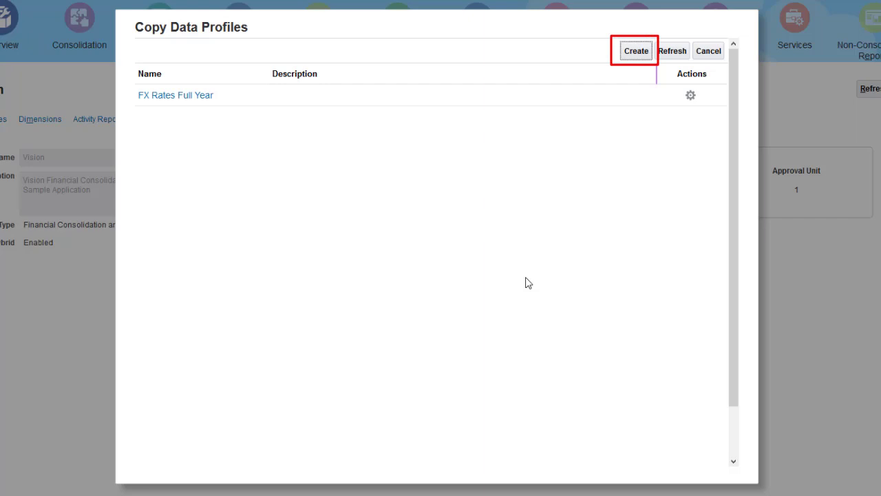
pyautogui.click(635, 51)
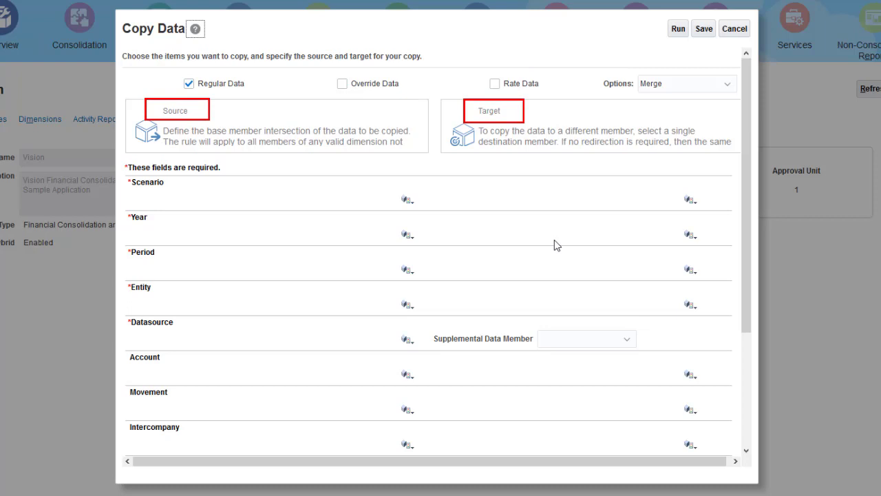
pyautogui.click(720, 85)
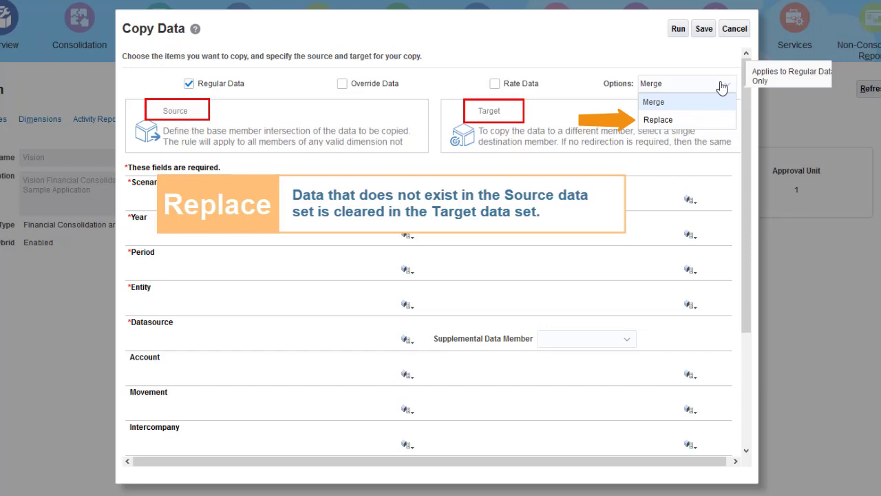
pyautogui.click(700, 119)
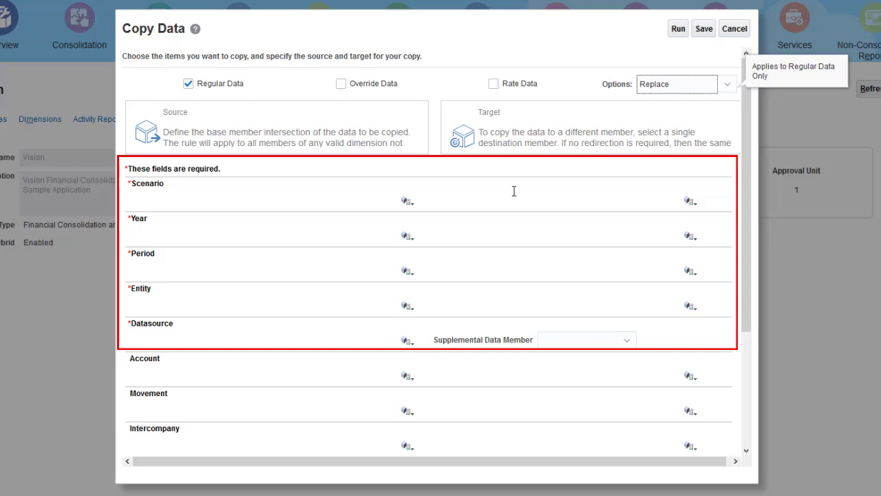
# Set the copy source to scenario Actual, year FY19 and period Dec
pyautogui.click(192, 200)
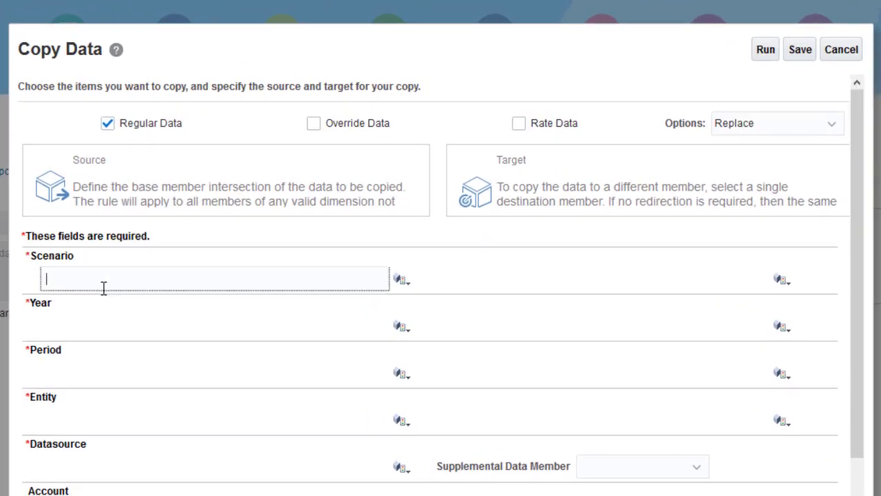
pyautogui.write('Actual')
pyautogui.click(83, 324)
pyautogui.write('FY19')
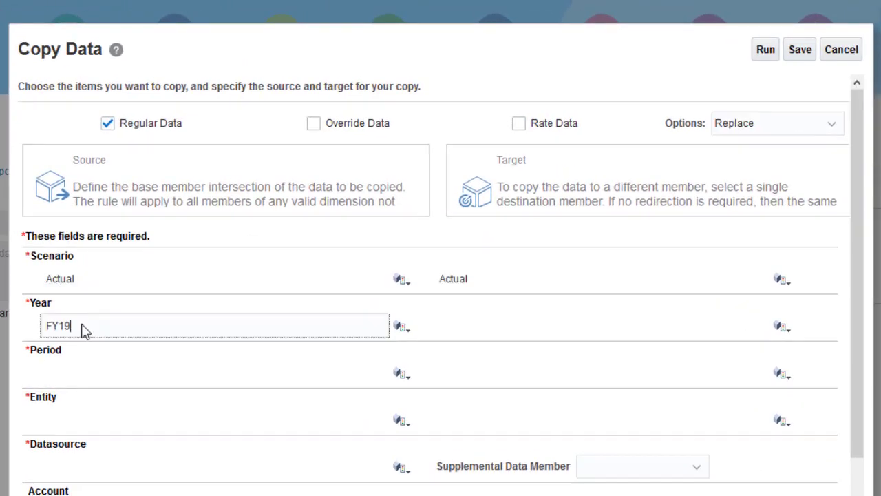
pyautogui.click(76, 365)
pyautogui.write('Dec')
pyautogui.press('Tab')
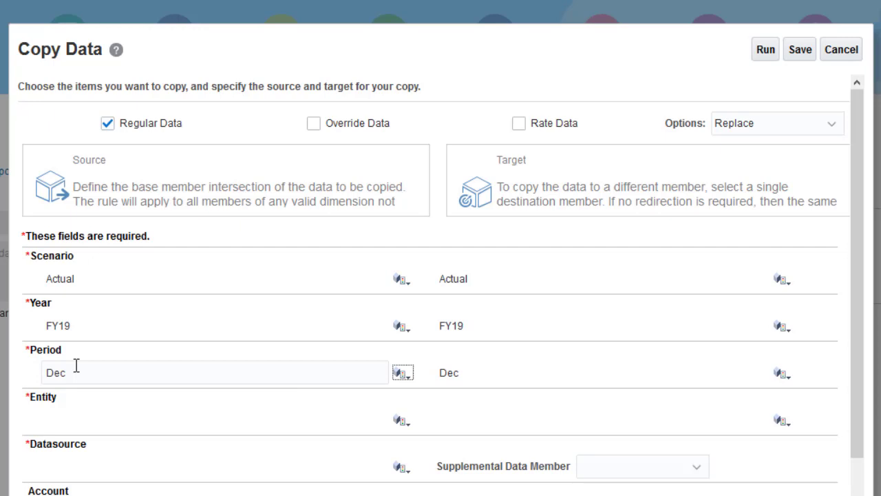
# Change the copy target to scenario Plan, year FY20 and period Jan
pyautogui.click(472, 283)
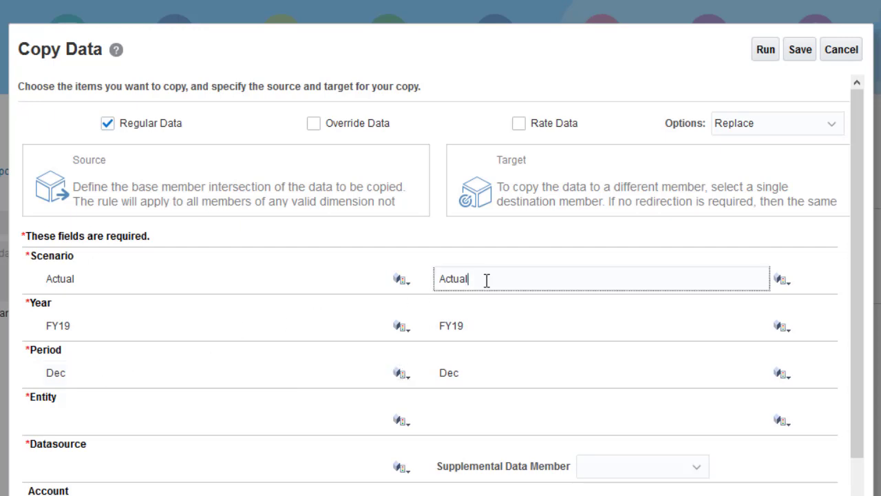
pyautogui.moveTo(486, 280); pyautogui.dragTo(426, 278)
pyautogui.write('Plan')
pyautogui.click(482, 331)
pyautogui.moveTo(482, 328); pyautogui.dragTo(430, 325)
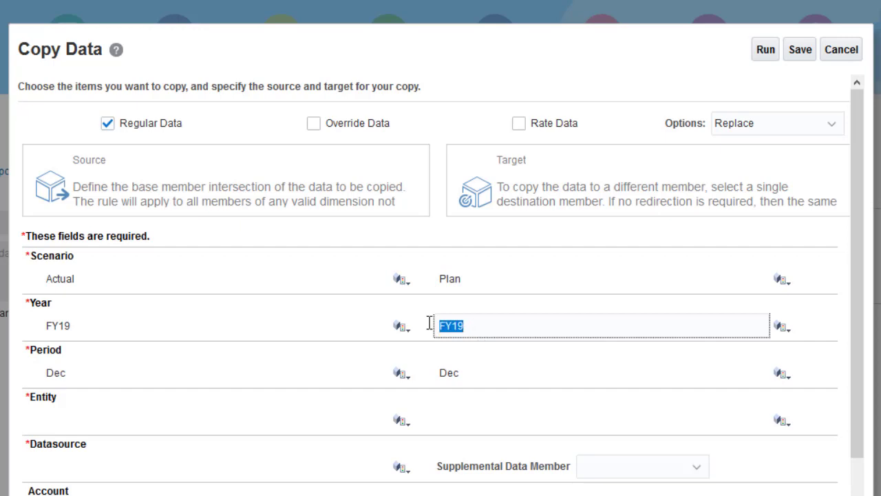
pyautogui.write('FY20')
pyautogui.click(488, 372)
pyautogui.moveTo(487, 372); pyautogui.dragTo(420, 371)
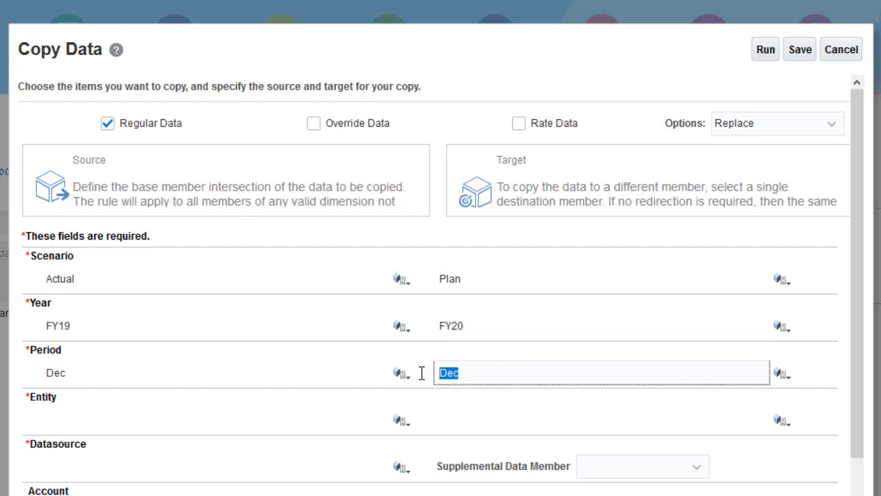
pyautogui.write('Jan')
pyautogui.press('Tab')
# Enter North, West as the source entities for the data copy
pyautogui.click(183, 421)
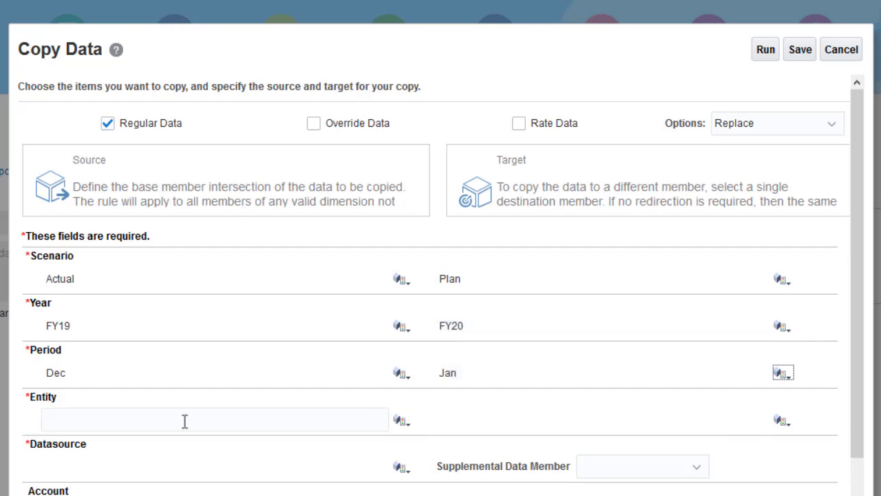
pyautogui.write('North, West')
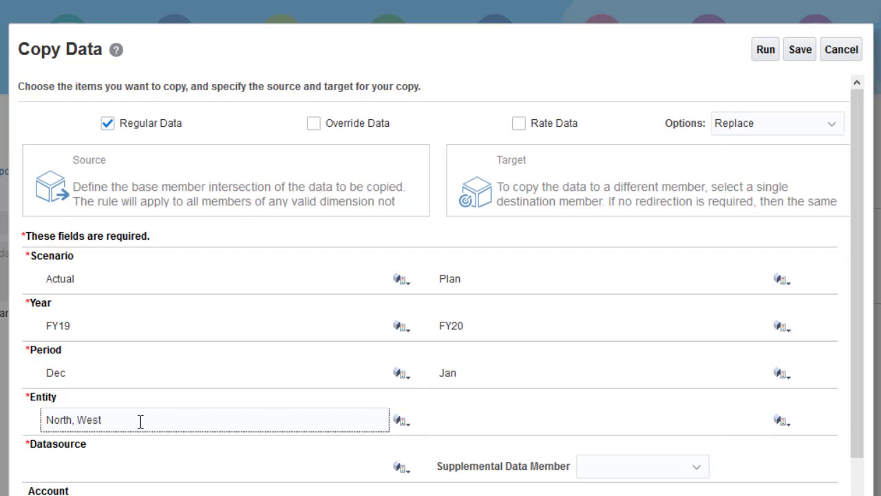
pyautogui.press('Tab')
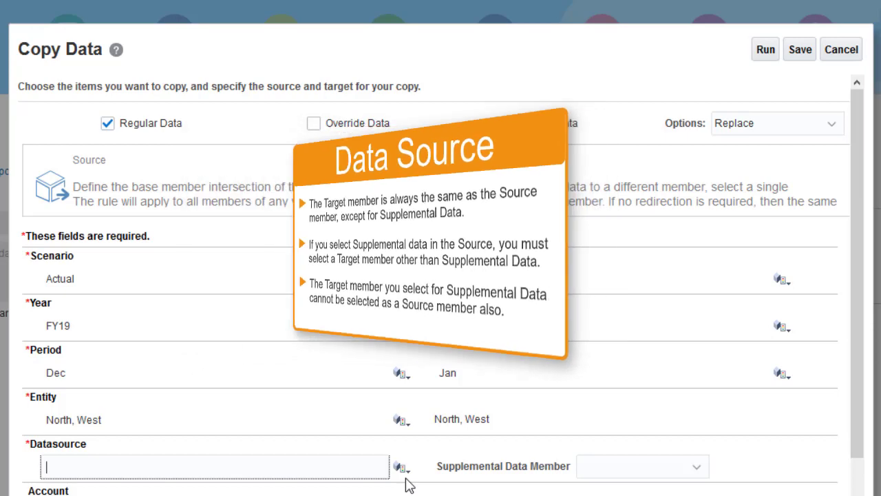
# Choose Managed Data, Supplemental Data and Journal Input as source datasource members, with Data Input as the target supplemental data member
pyautogui.click(403, 469)
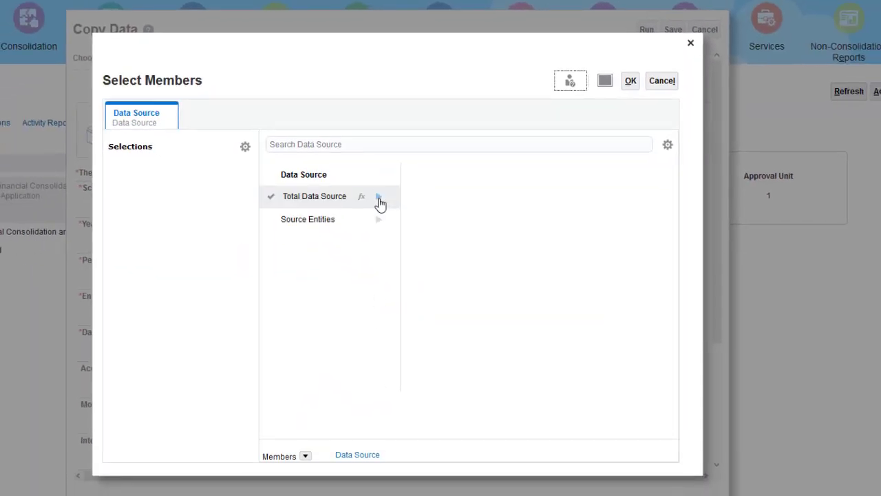
pyautogui.click(379, 198)
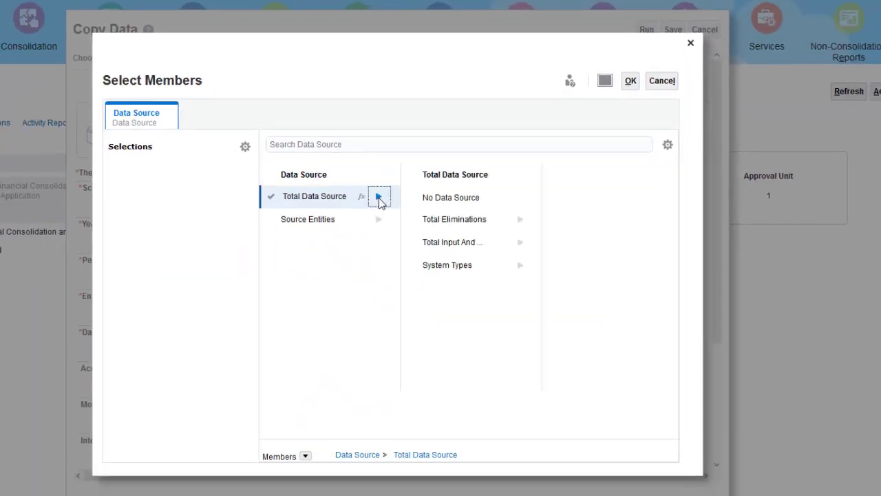
pyautogui.click(521, 243)
pyautogui.click(549, 221)
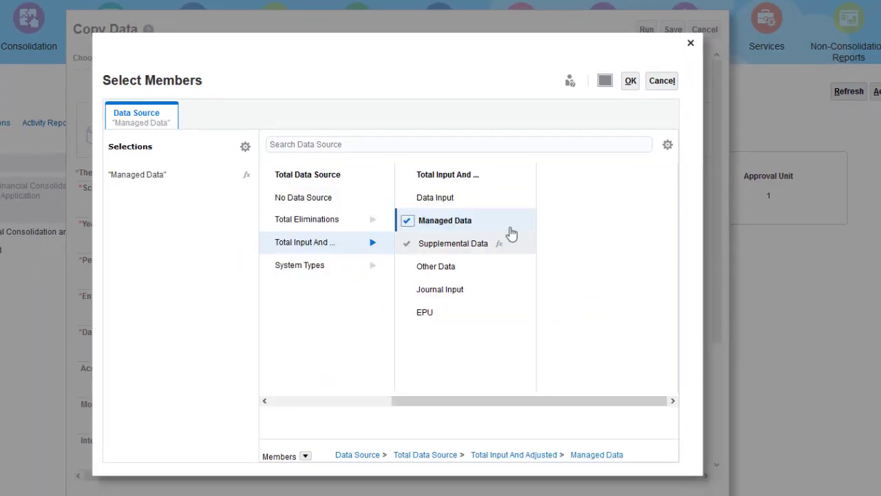
pyautogui.click(407, 243)
pyautogui.click(407, 290)
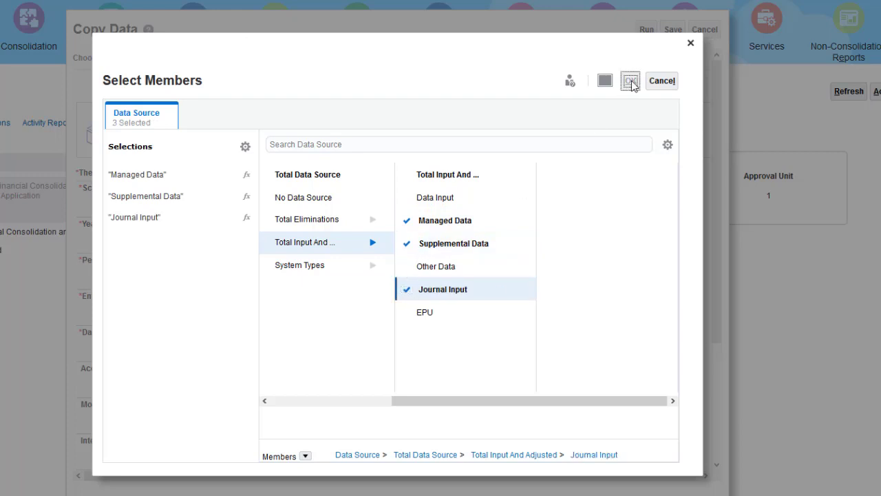
pyautogui.click(630, 80)
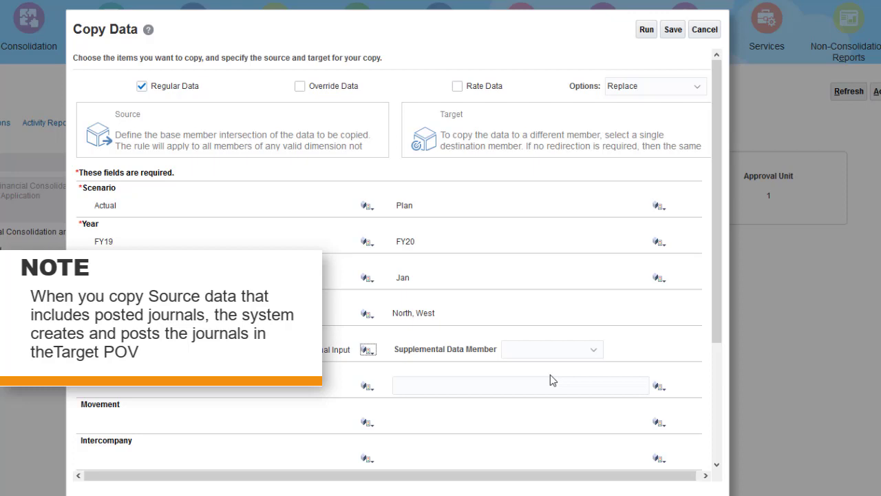
pyautogui.click(593, 351)
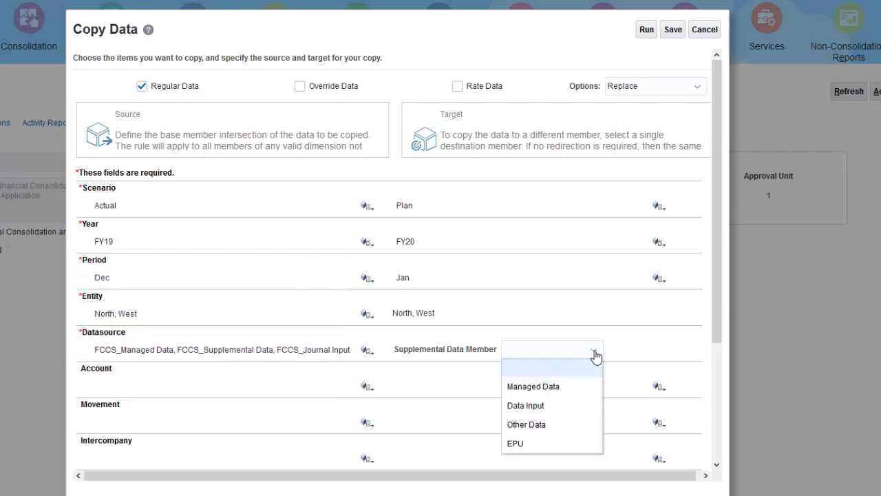
pyautogui.click(526, 405)
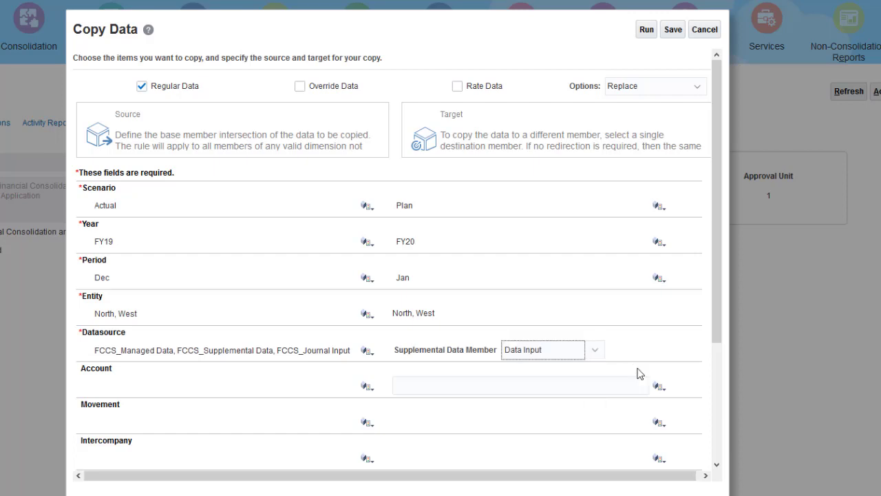
# Search the source accounts for Net Income and select the second result's Level 0 Descendants as the account members
pyautogui.moveTo(711, 317); pyautogui.dragTo(709, 360)
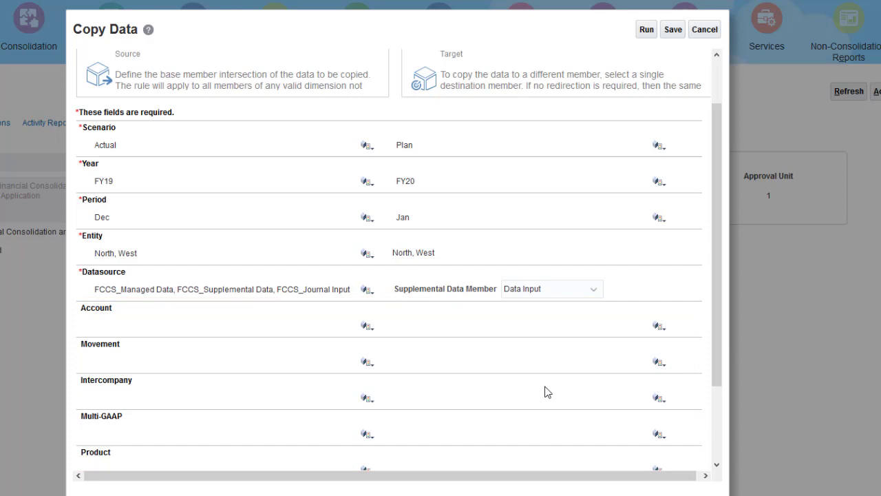
pyautogui.click(366, 326)
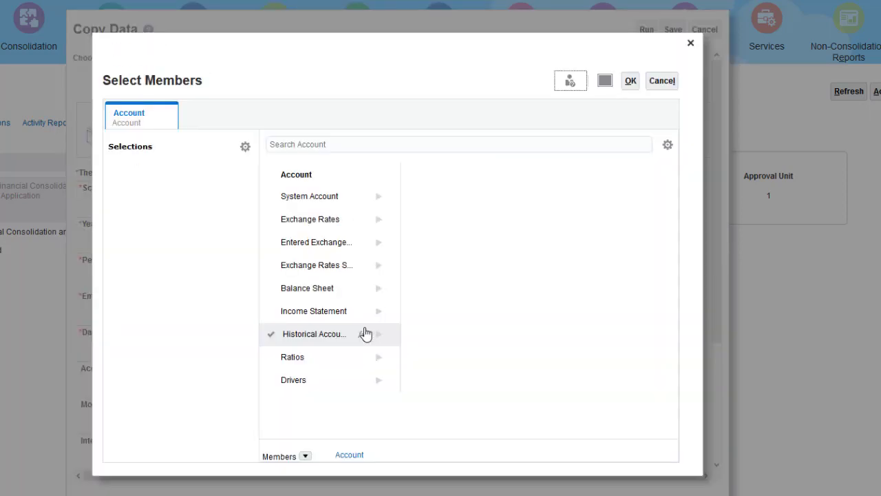
pyautogui.click(272, 144)
pyautogui.write('Net Income')
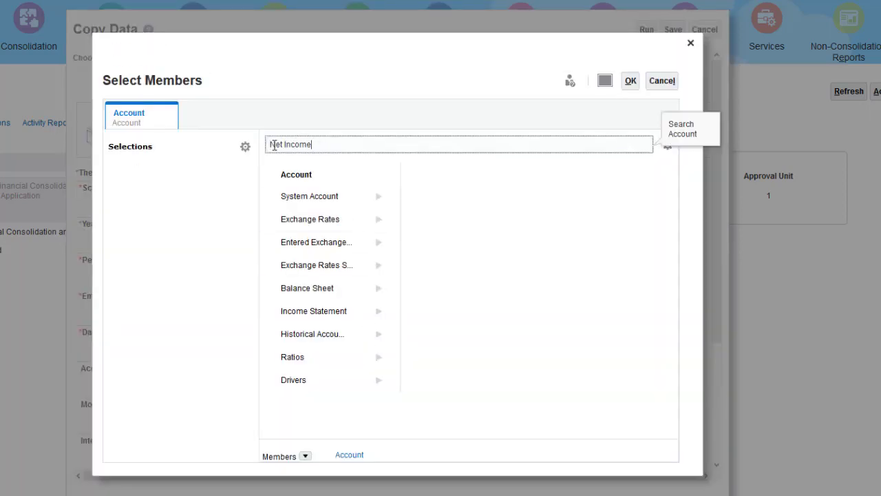
pyautogui.press('Return')
pyautogui.click(362, 225)
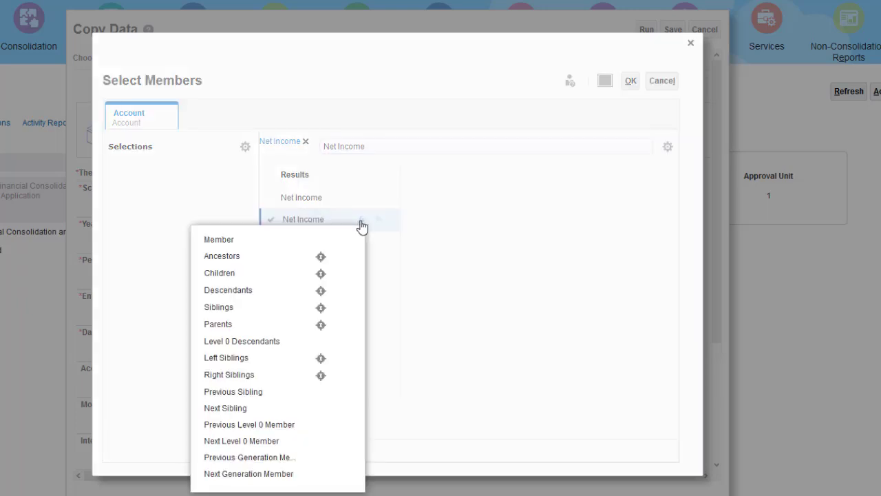
pyautogui.click(278, 341)
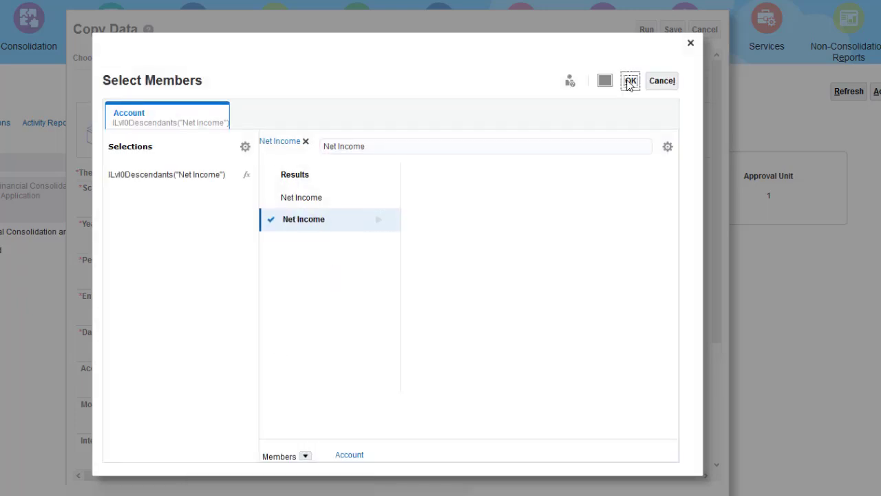
pyautogui.click(629, 82)
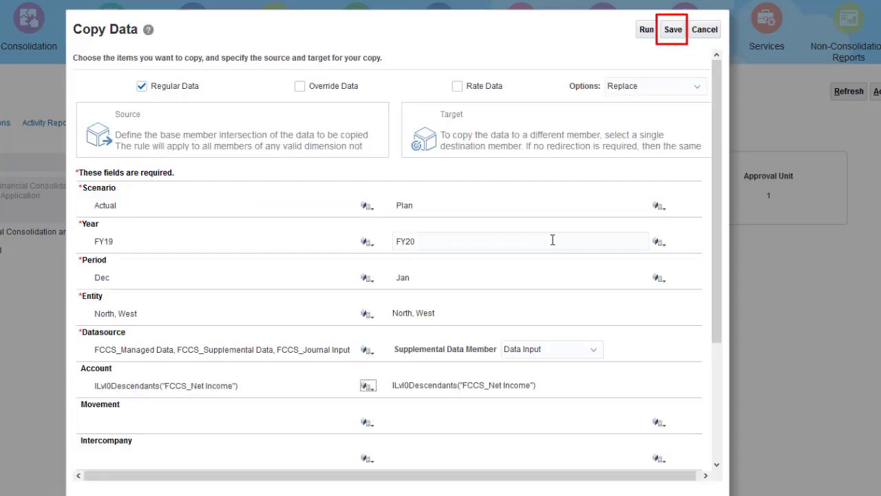
# Save the copy profile under the name "Actual to Plan"
pyautogui.click(671, 29)
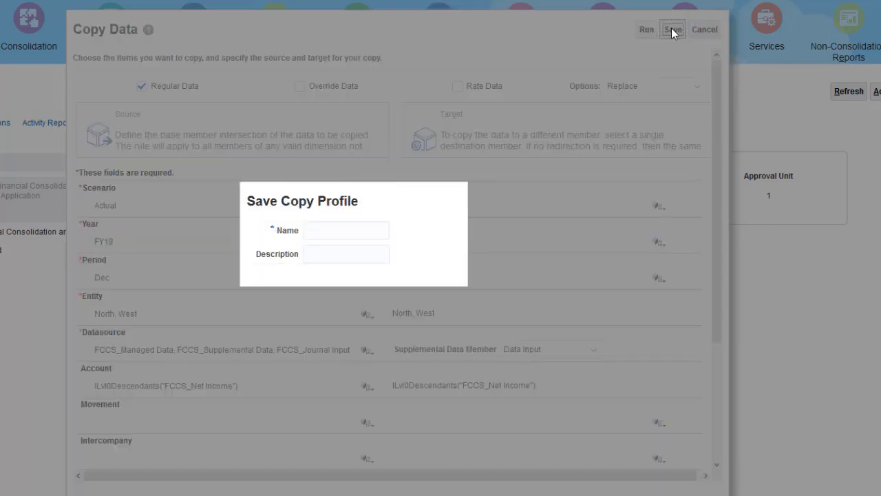
pyautogui.click(342, 232)
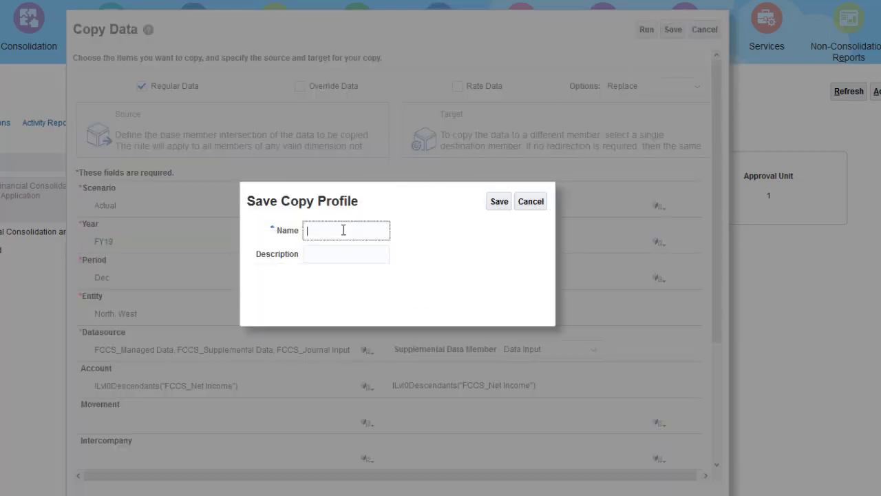
pyautogui.write('Actual to Plan')
pyautogui.click(499, 200)
pyautogui.press('Return')
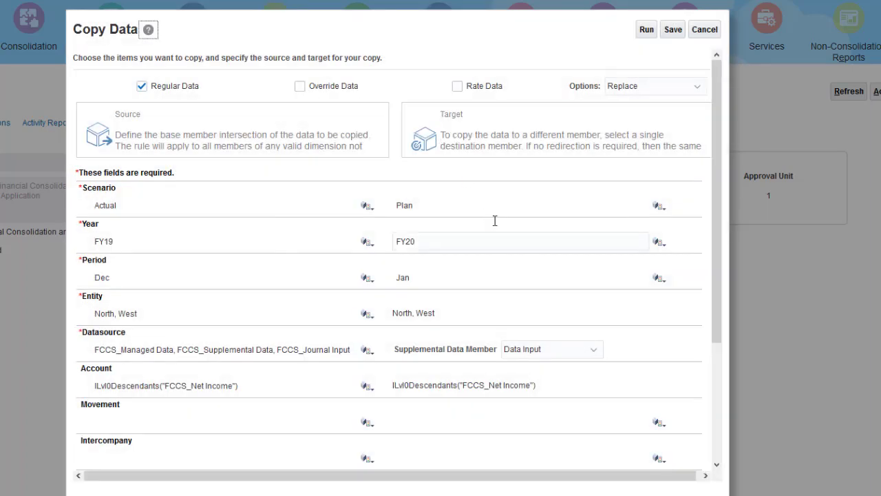
# Run the data copy, confirm that it should continue, and dismiss the submission notice
pyautogui.click(646, 30)
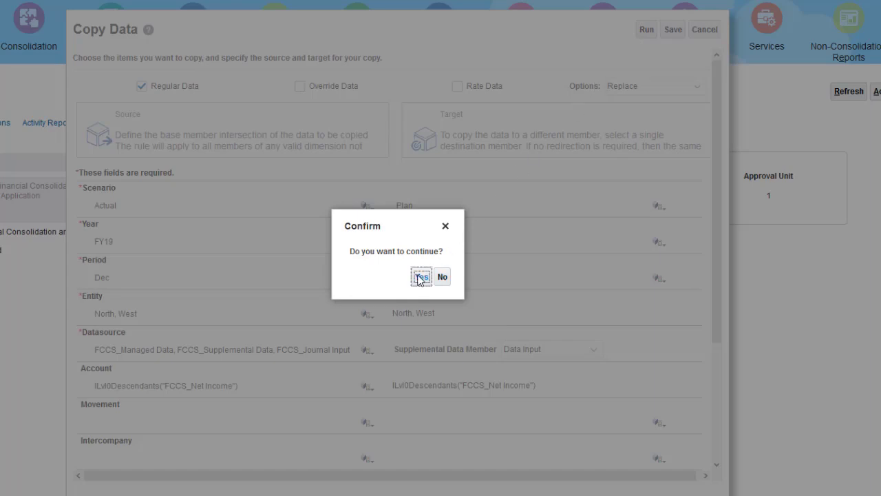
pyautogui.click(421, 277)
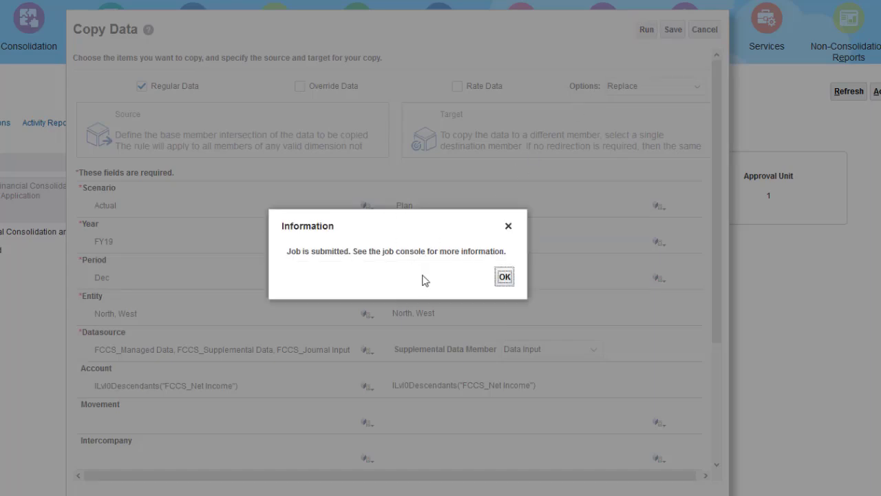
pyautogui.click(504, 278)
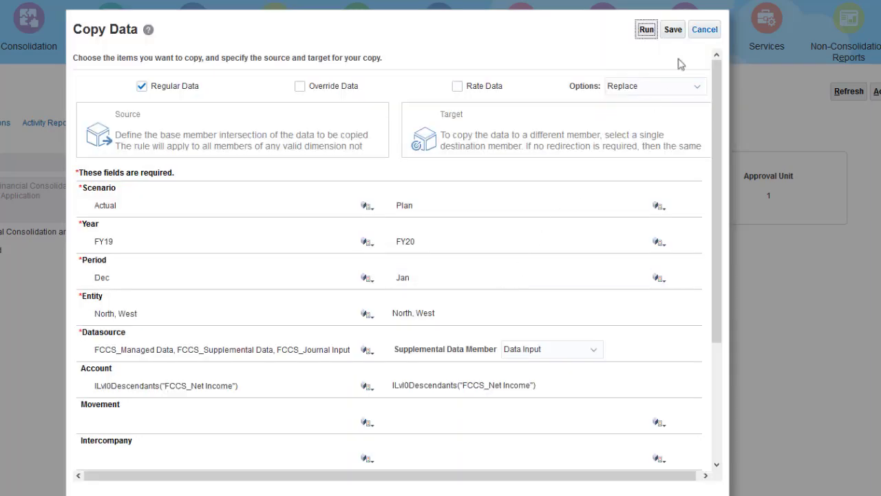
# Leave the Copy Data profiles and review the job details of the most recent completed Copy Data job through to the end of its log
pyautogui.click(705, 30)
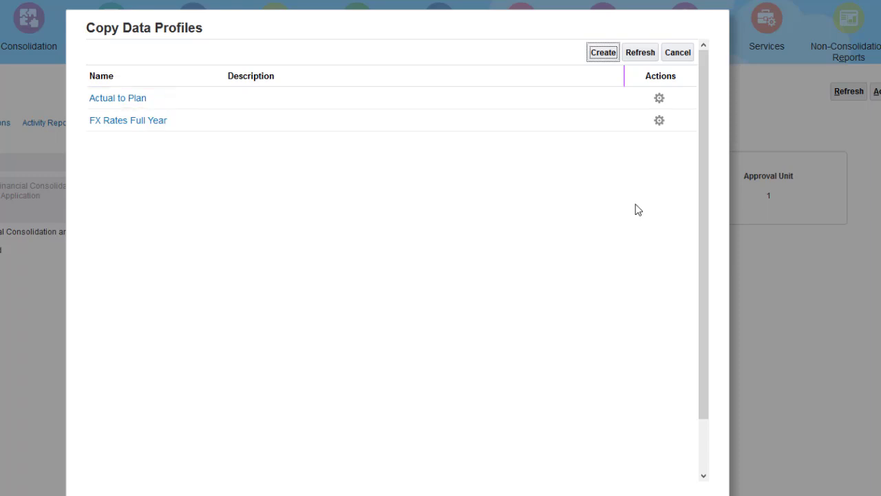
pyautogui.click(675, 53)
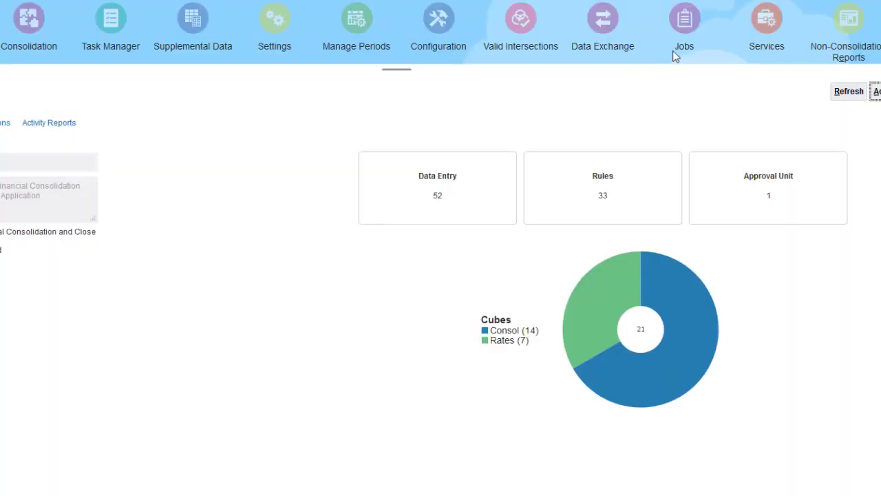
pyautogui.click(686, 19)
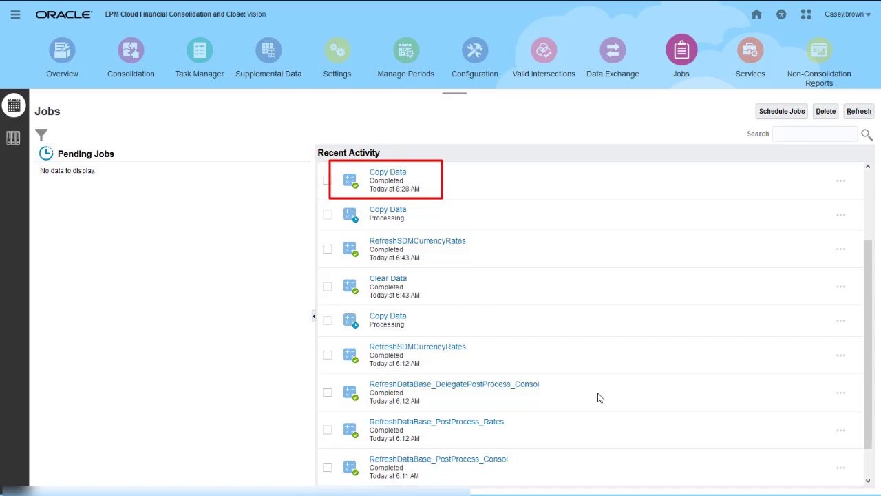
pyautogui.click(383, 175)
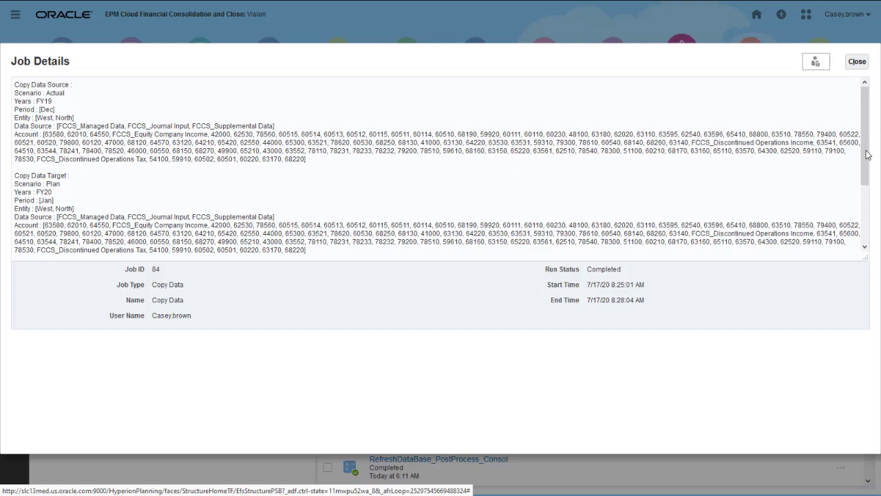
pyautogui.moveTo(865, 155); pyautogui.dragTo(864, 217)
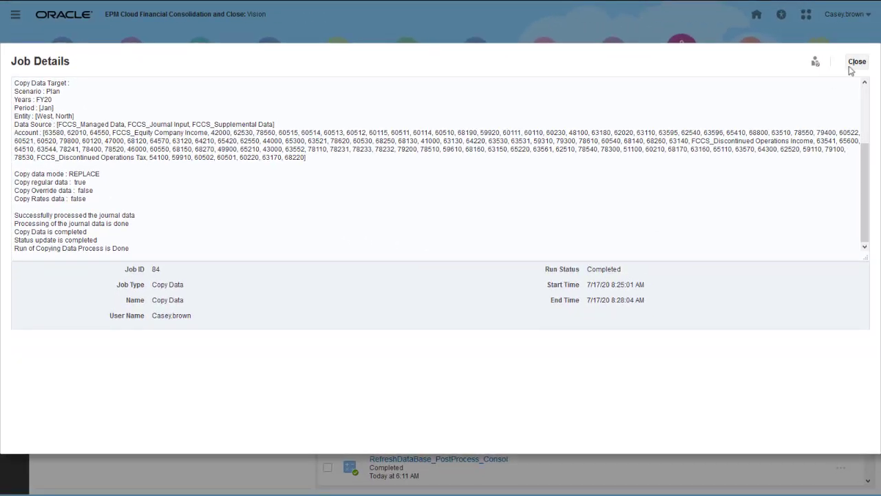
pyautogui.click(857, 62)
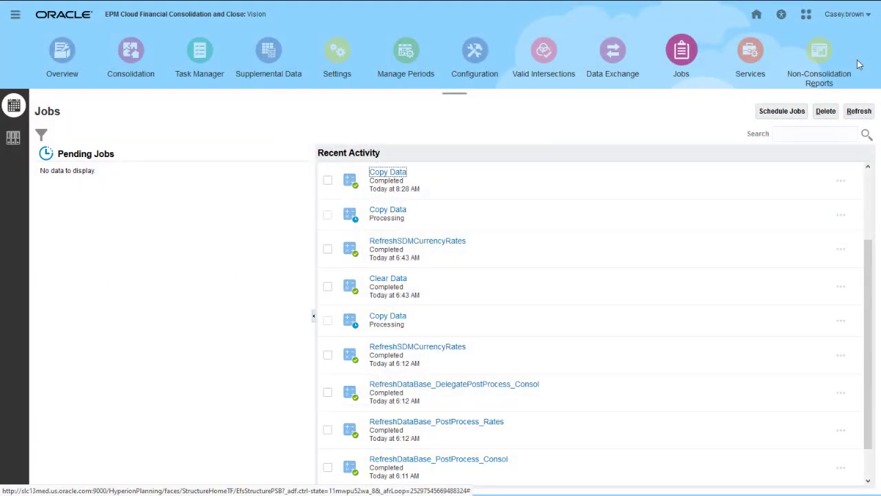
# Create a Clear Data profile from the application overview and include Override Data and Rate Data along with Regular Data
pyautogui.click(62, 49)
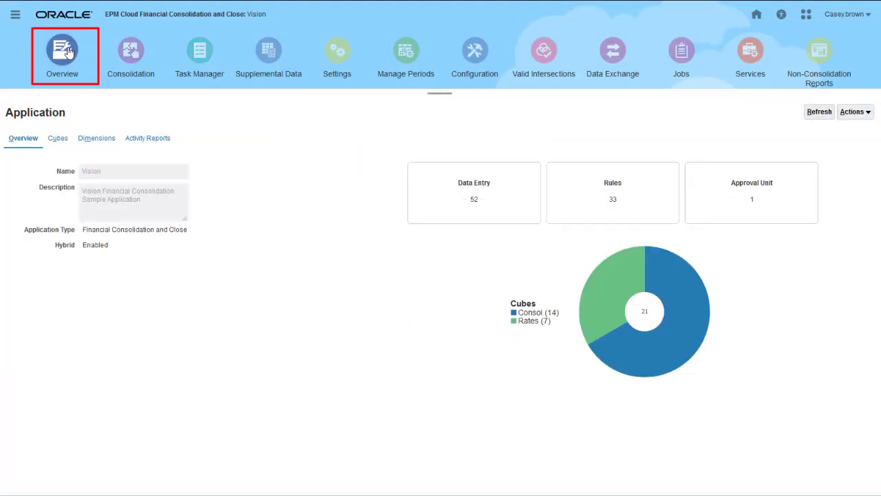
pyautogui.click(855, 112)
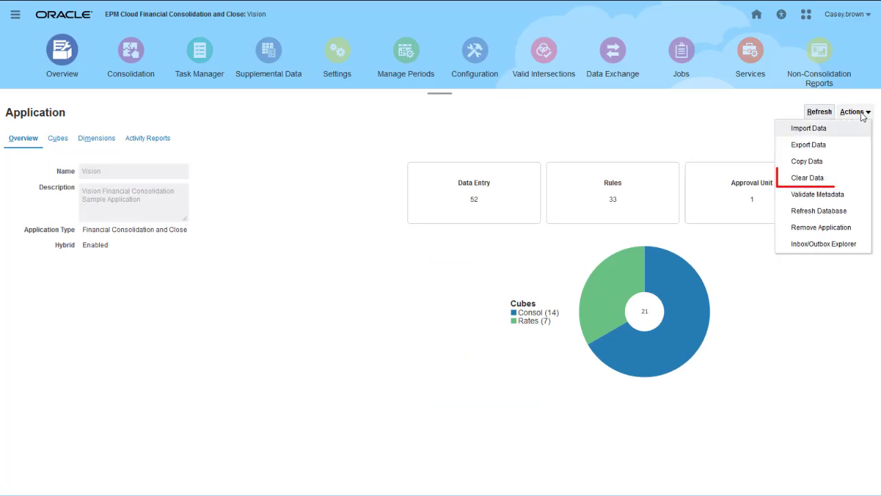
pyautogui.click(819, 180)
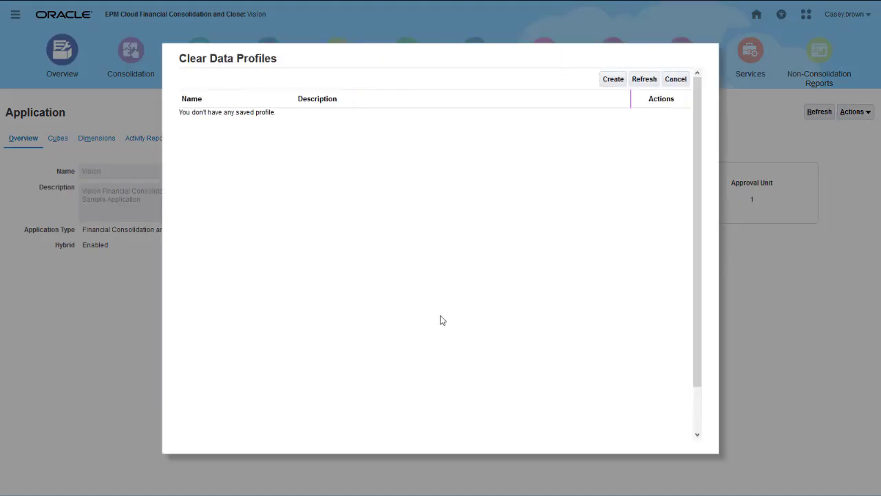
pyautogui.click(613, 80)
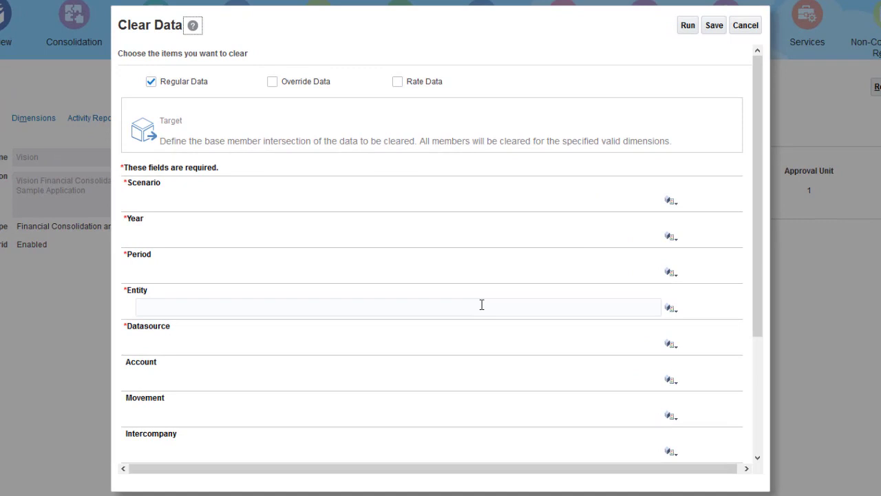
pyautogui.click(272, 82)
pyautogui.click(398, 83)
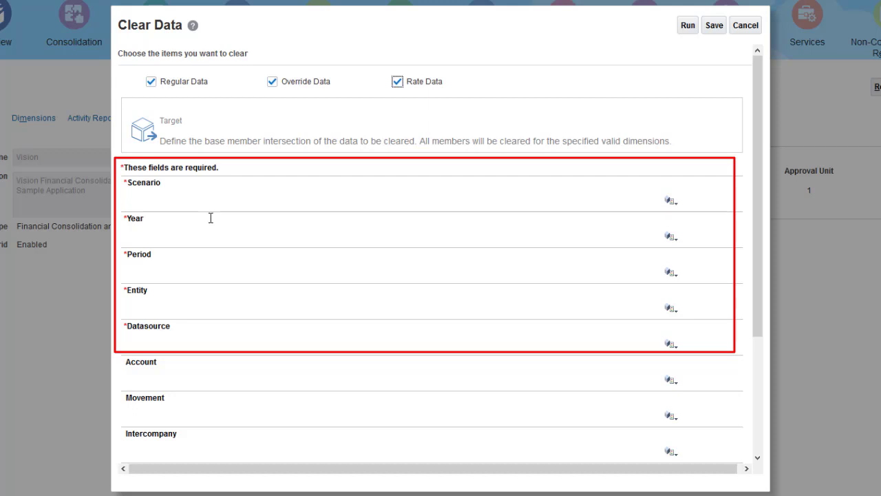
# Set the clear target to scenario Plan, year FY20, period Jan and entity East
pyautogui.click(162, 195)
pyautogui.write('Plan')
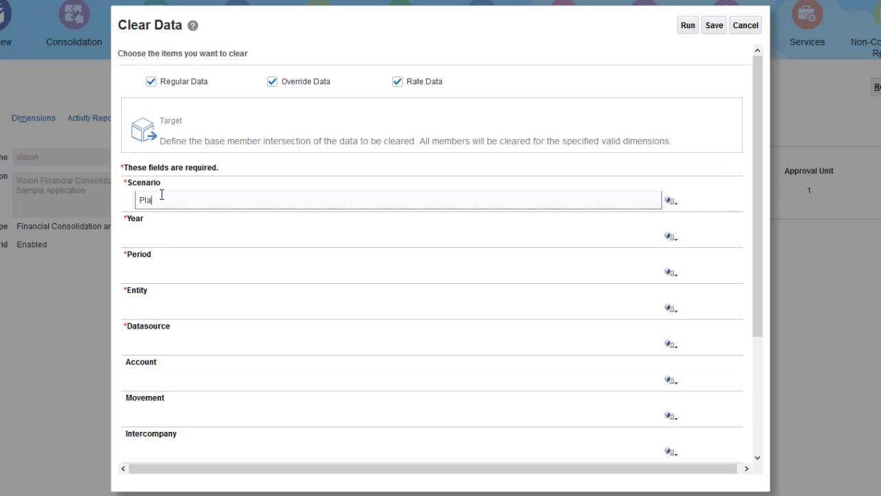
pyautogui.press('Tab')
pyautogui.write('FY20')
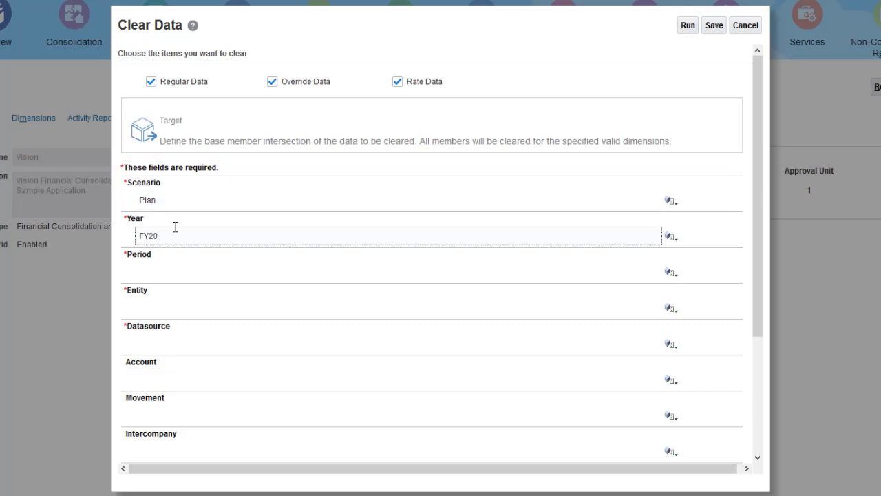
pyautogui.press('Tab')
pyautogui.write('Jan')
pyautogui.click(164, 306)
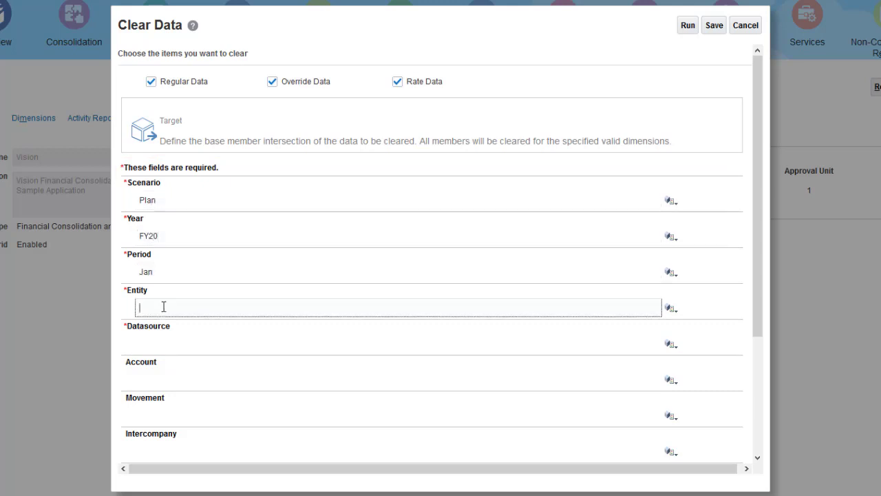
pyautogui.write('East')
# Select the Level 0 Descendants of Total Input And Adjusted, under Total Data Source, as the datasource members to clear
pyautogui.click(671, 348)
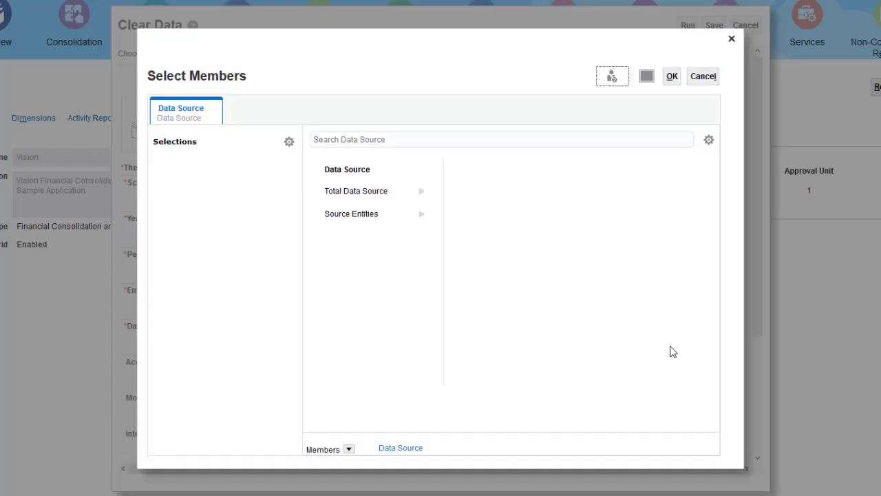
pyautogui.click(421, 193)
pyautogui.click(545, 237)
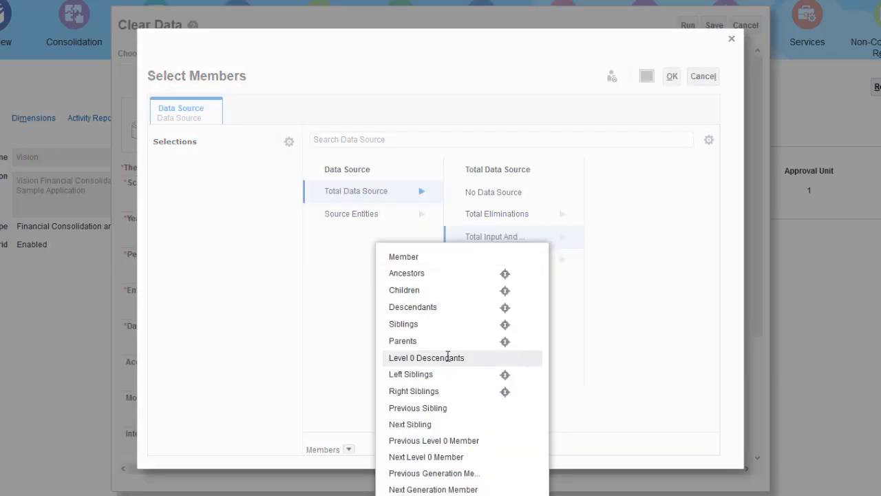
pyautogui.click(450, 356)
pyautogui.click(671, 76)
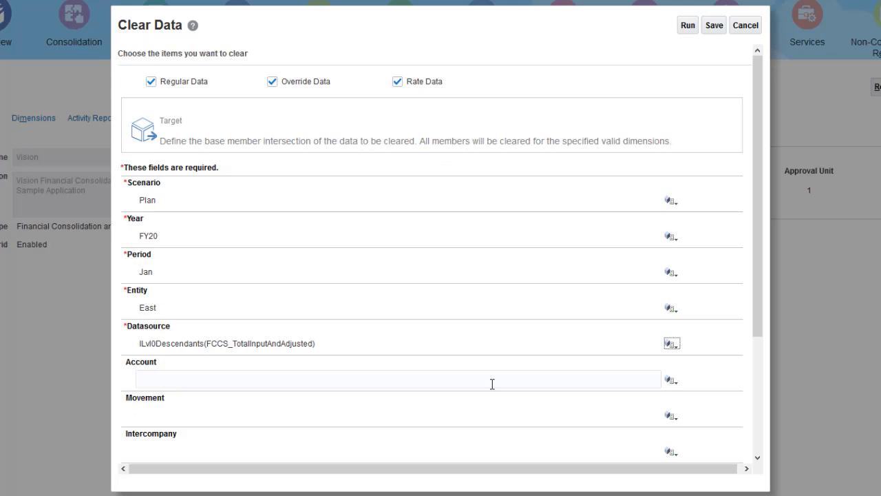
# Run the data clear, confirm that it should continue, and dismiss the submission notice
pyautogui.click(687, 26)
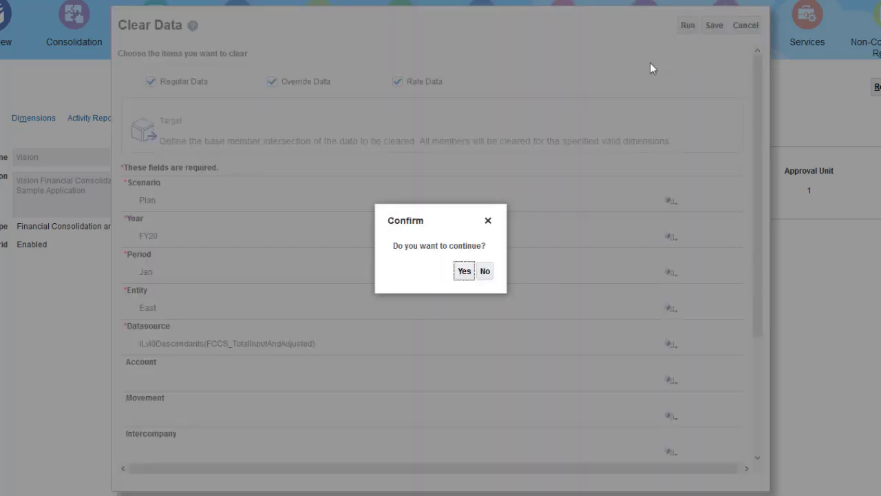
pyautogui.click(464, 271)
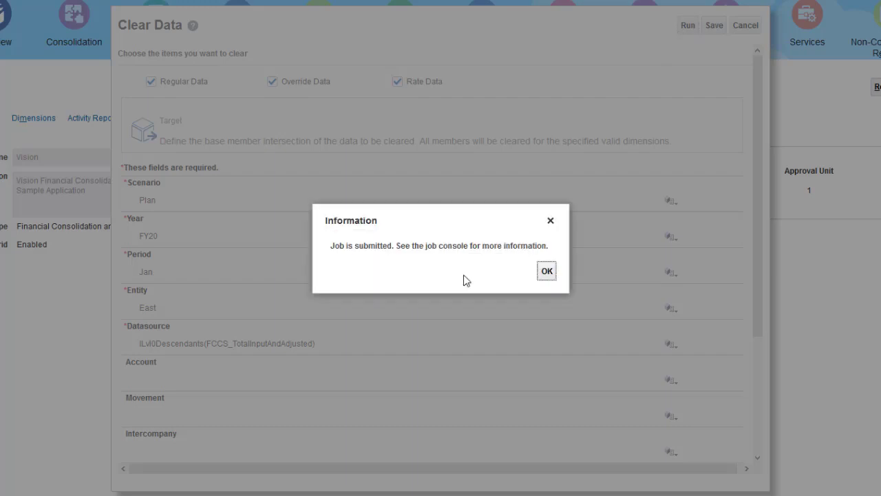
pyautogui.click(541, 273)
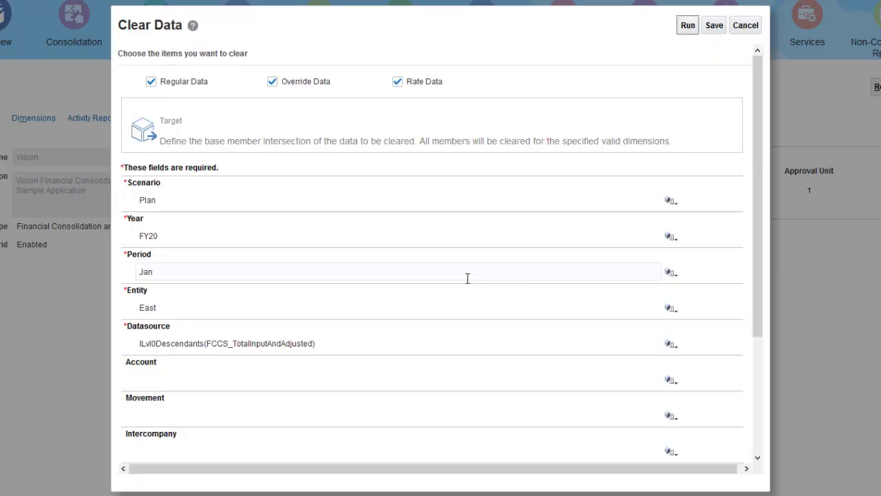
# Leave the Clear Data profile without saving it and open the jobs list to check the submitted clear job
pyautogui.click(754, 25)
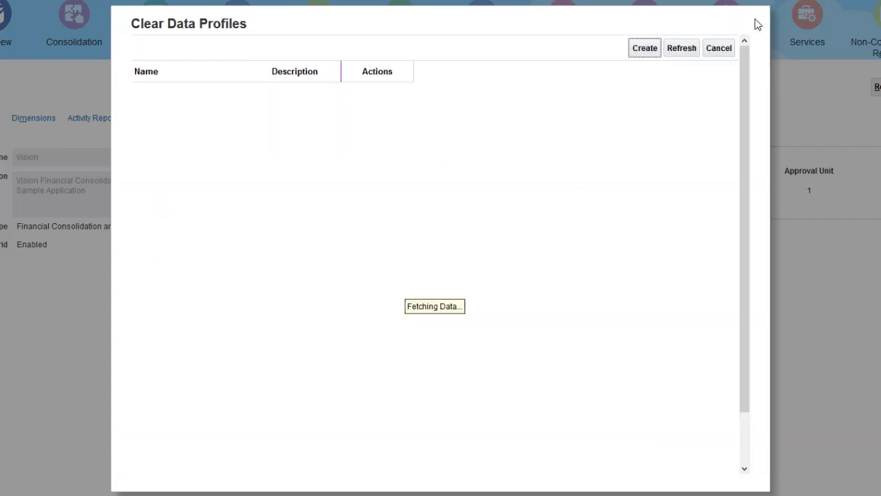
pyautogui.click(718, 48)
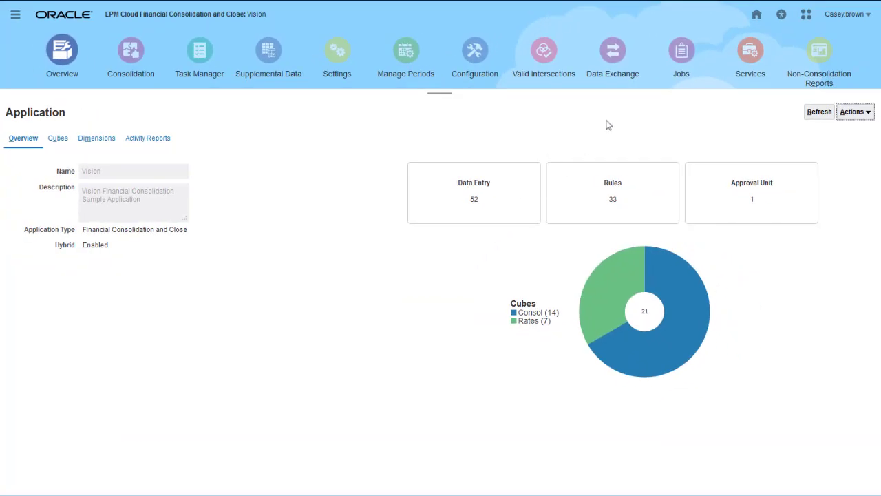
pyautogui.click(683, 50)
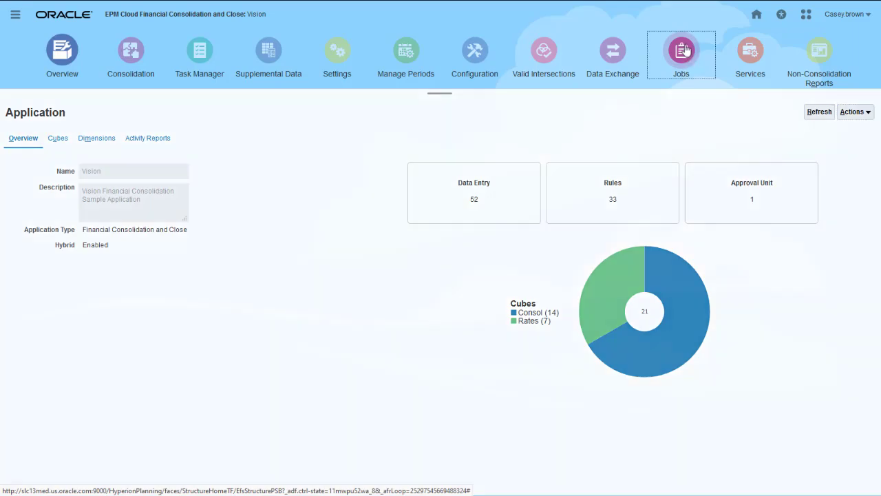